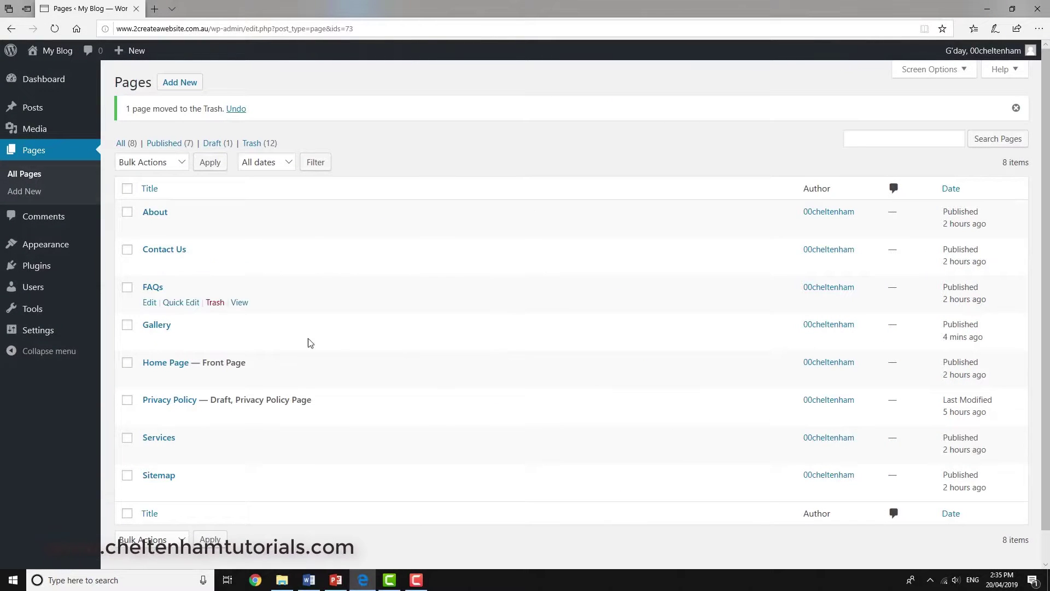
Open the Home Page in the block editor from the All Pages list.
click(166, 362)
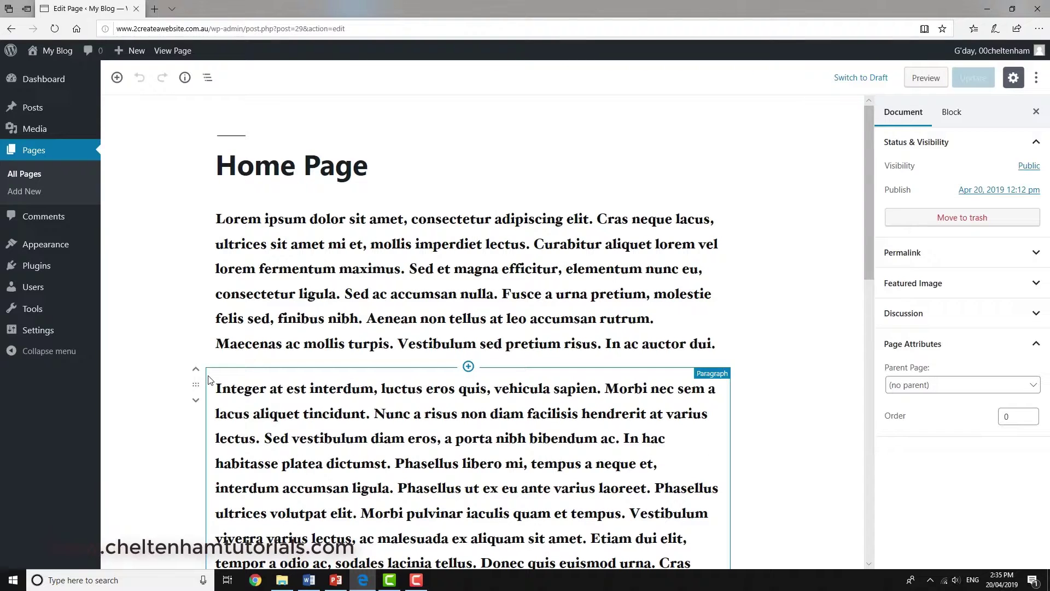
Add a Cover block above the first Lorem ipsum paragraph from the block inserter.
mouse_move(368, 200)
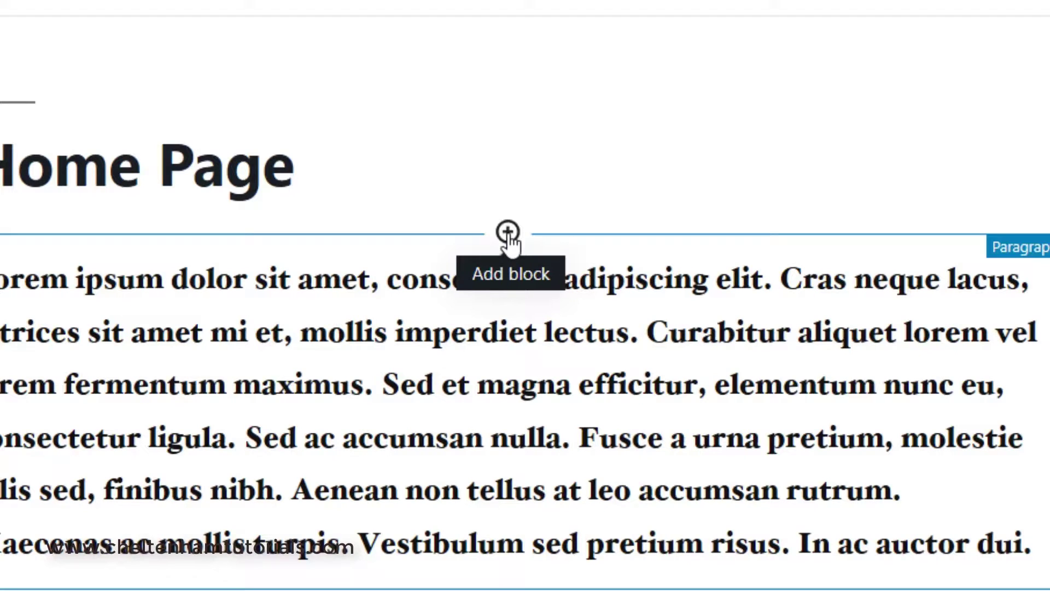
click(508, 232)
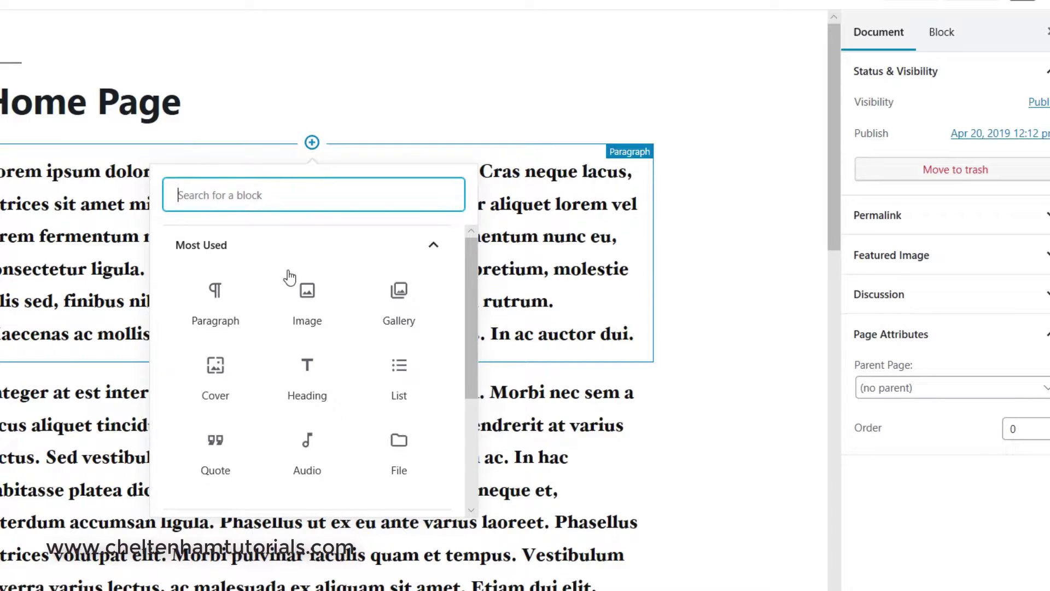
click(215, 377)
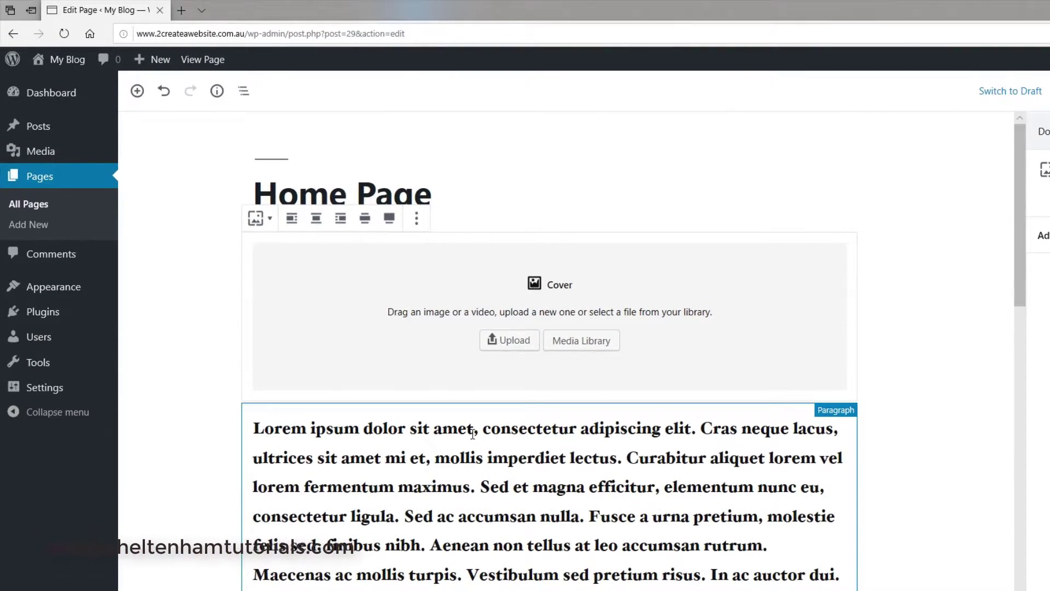
Fill the cover with banner-picture.jpg, the tree reflected in water, from the Media Library.
click(591, 345)
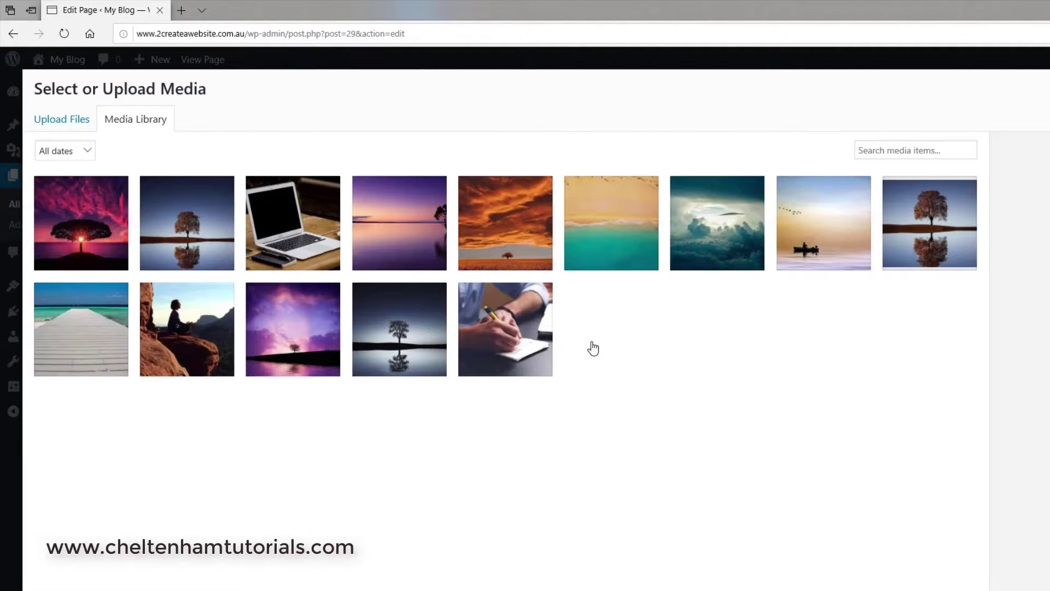
click(925, 235)
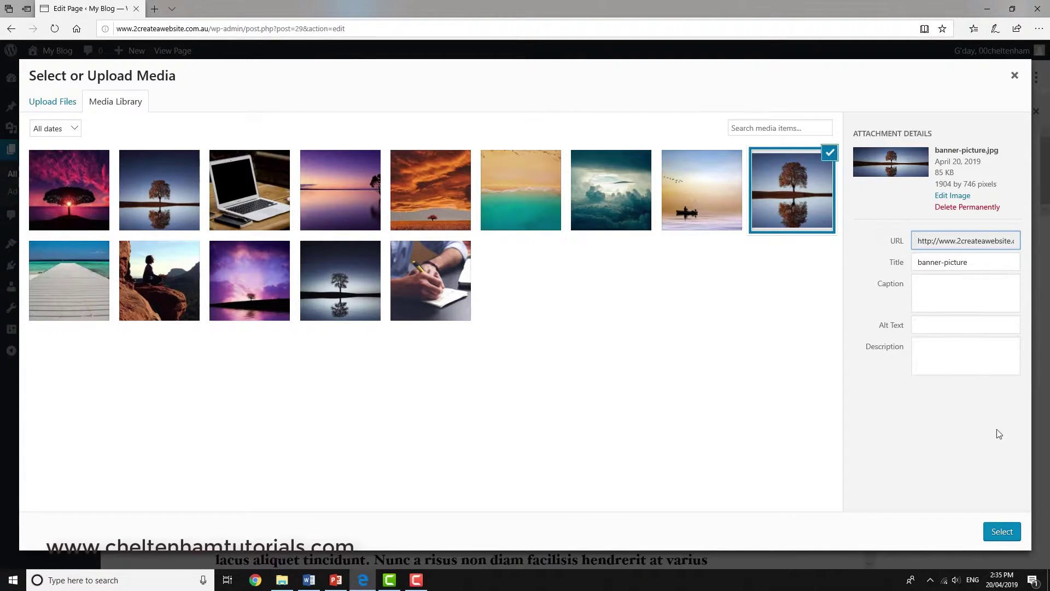
click(1003, 531)
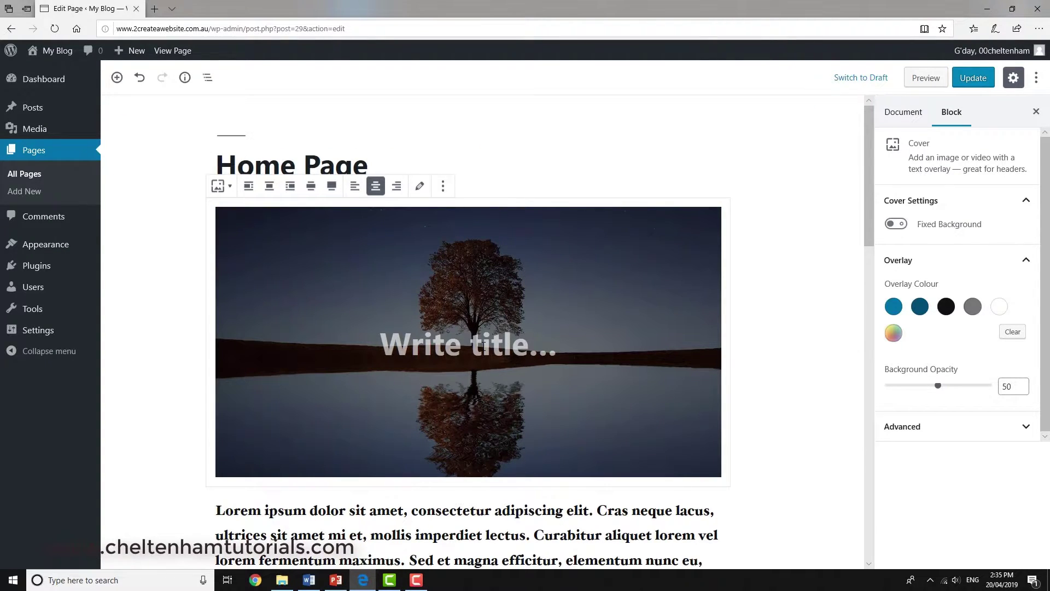
Title the cover 'All About WordPress', correcting the capital B in 'About'.
click(484, 345)
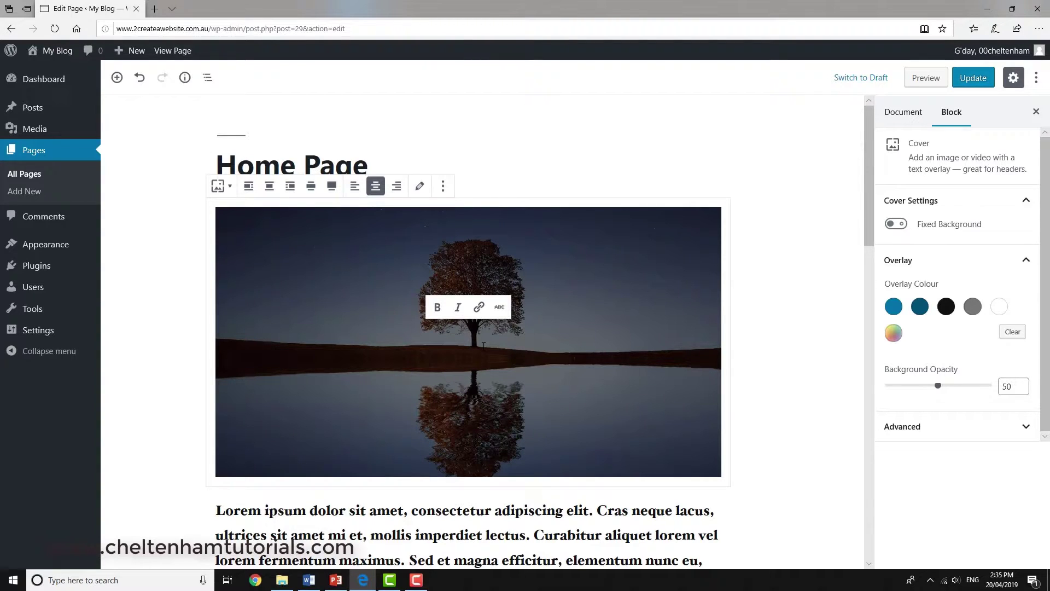
text(Al)
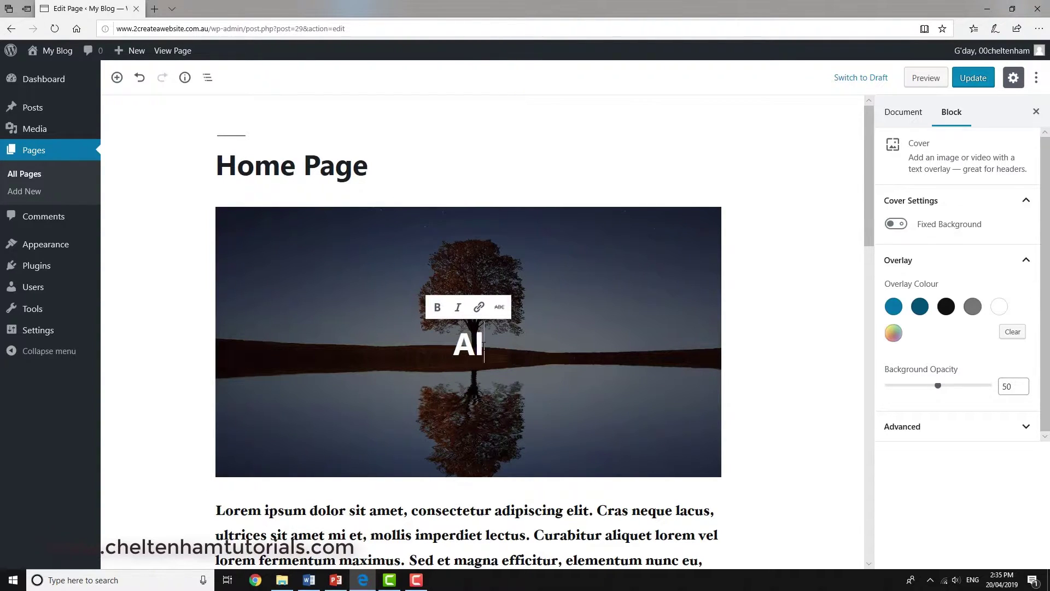
text(l AB)
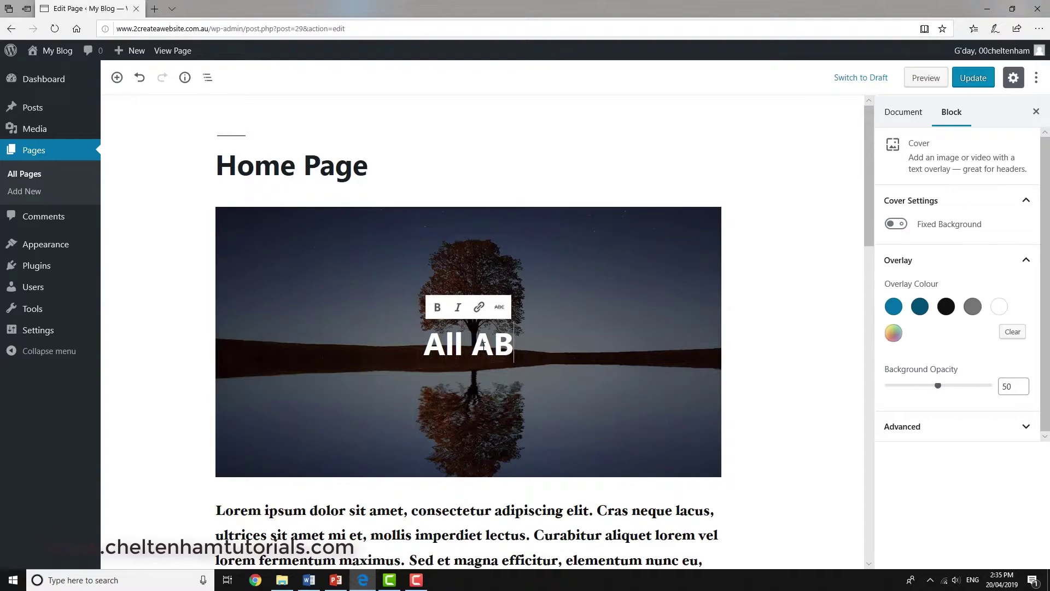
text(out Wor)
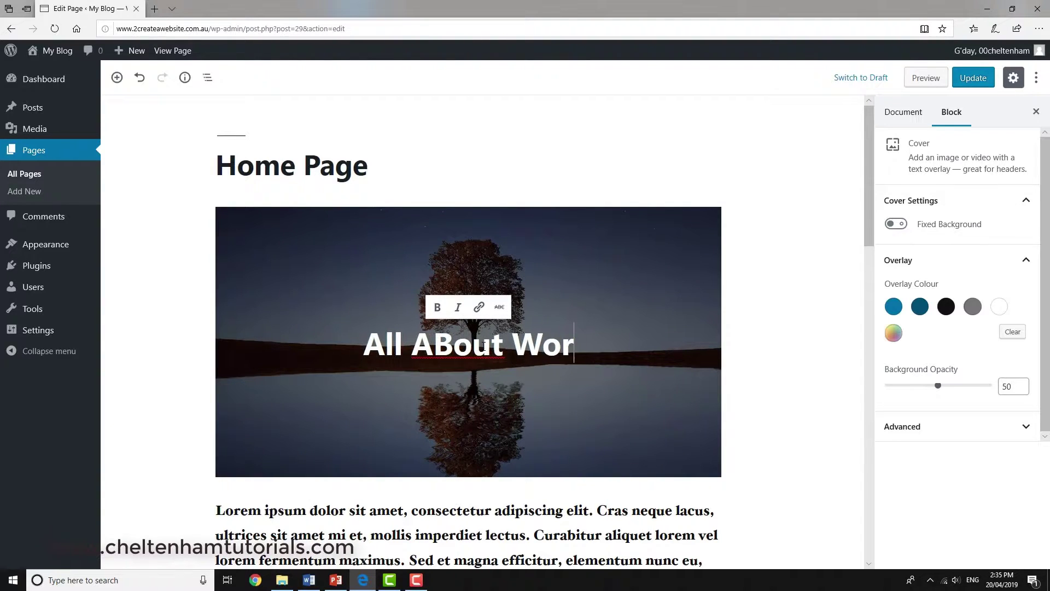
text(dPress)
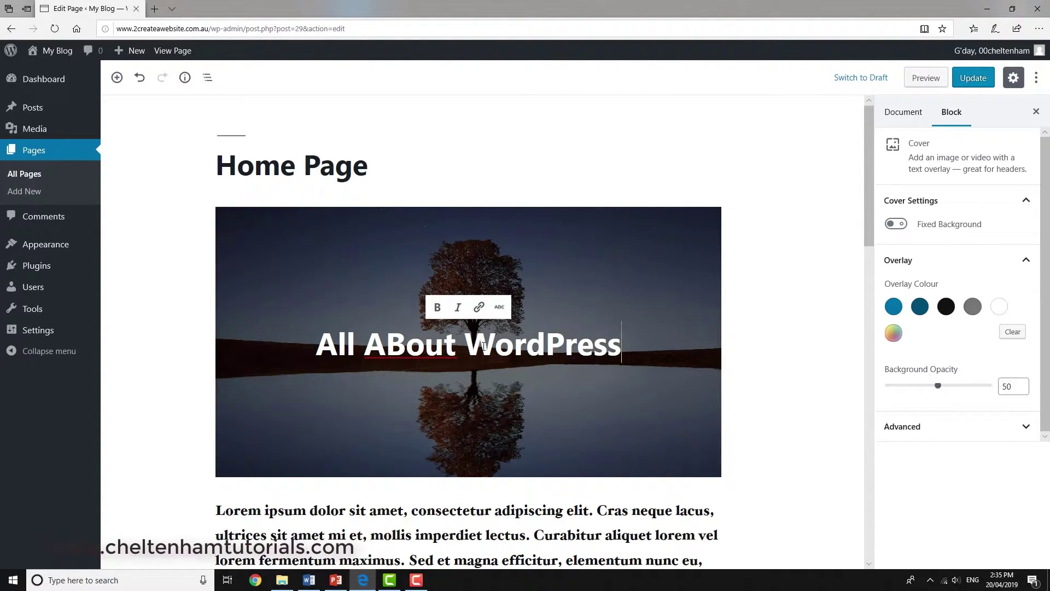
click(399, 346)
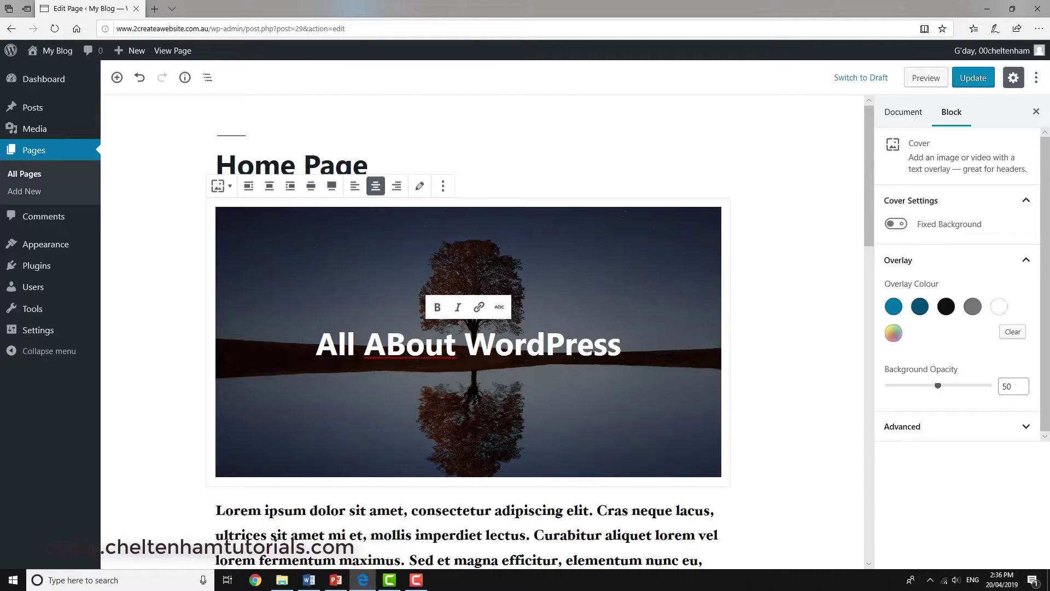
key(BackSpace)
text(b)
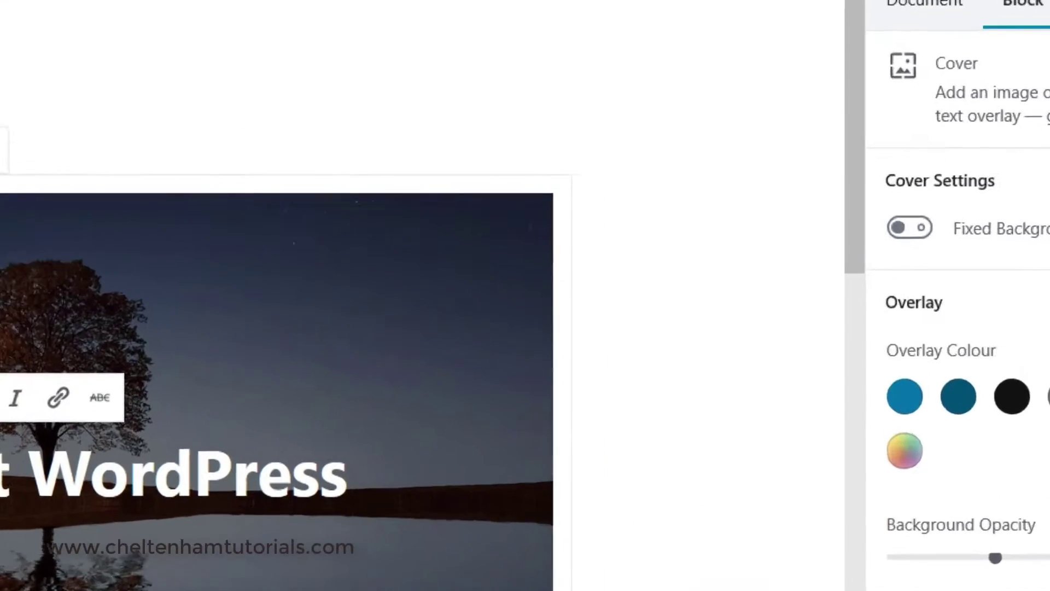
click(799, 503)
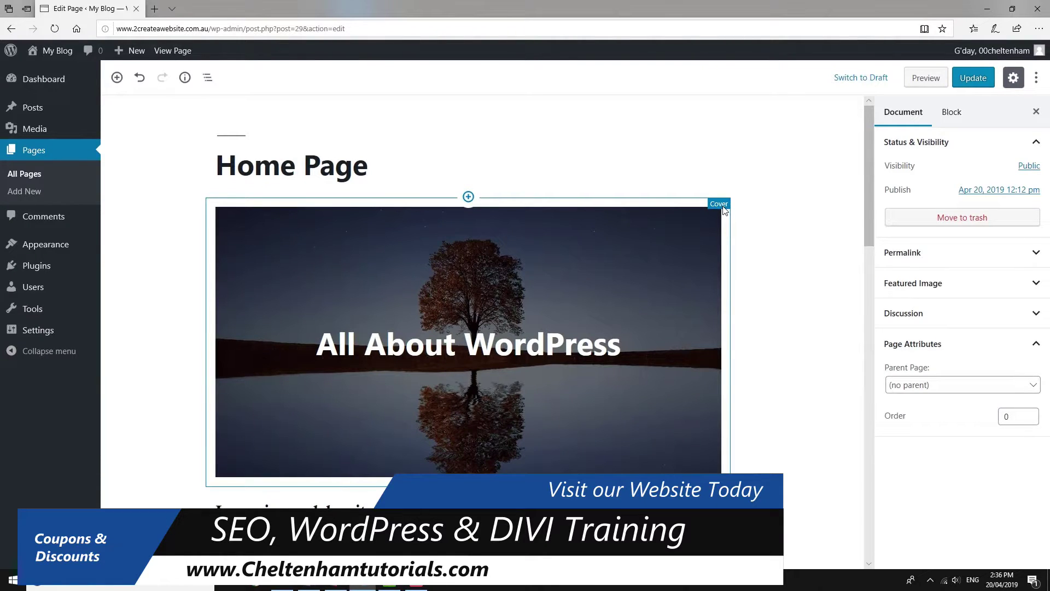
Try Secondary, grey and blue overlay colours on the selected cover block.
click(573, 283)
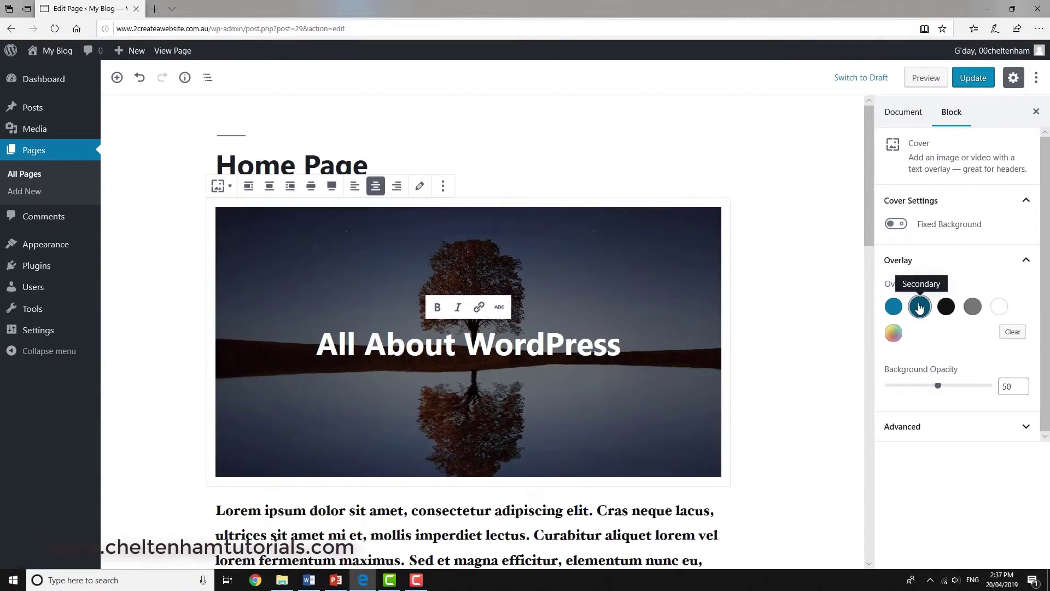
click(919, 307)
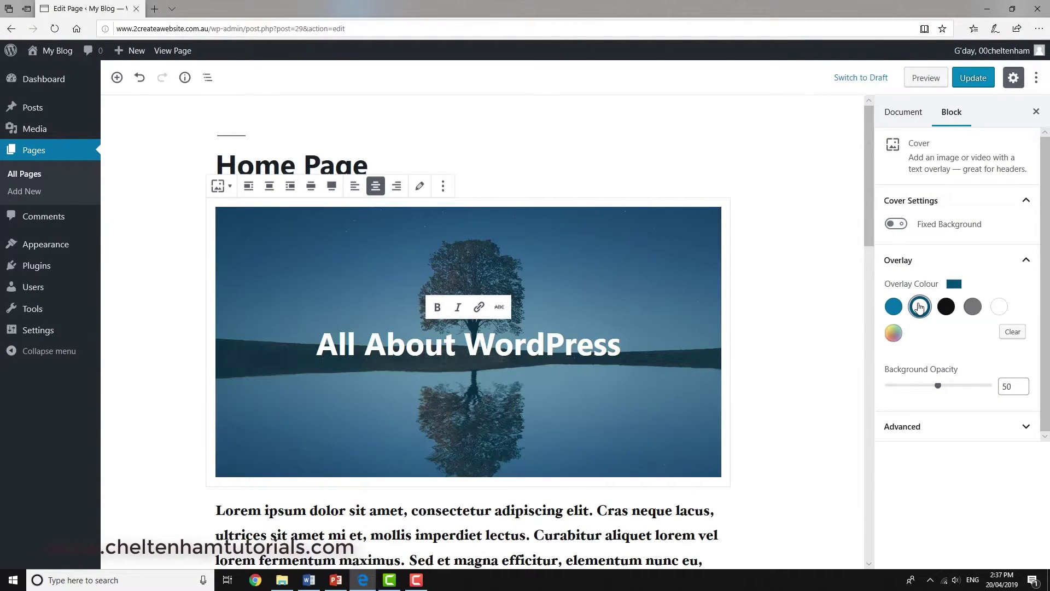
click(974, 308)
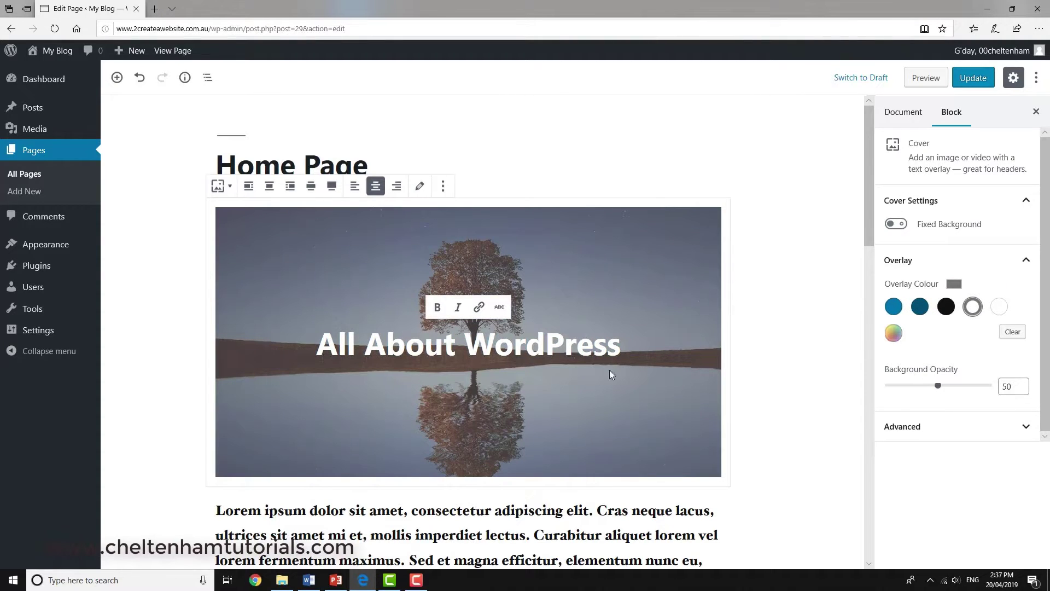
click(897, 308)
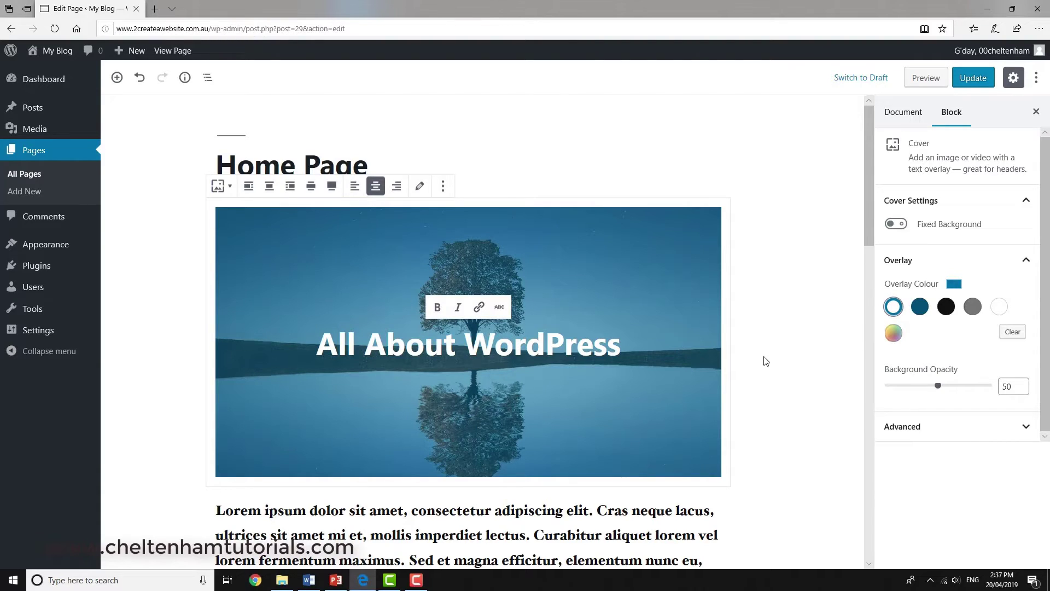
Pick a custom green overlay colour, then clear the custom overlay colour.
click(893, 333)
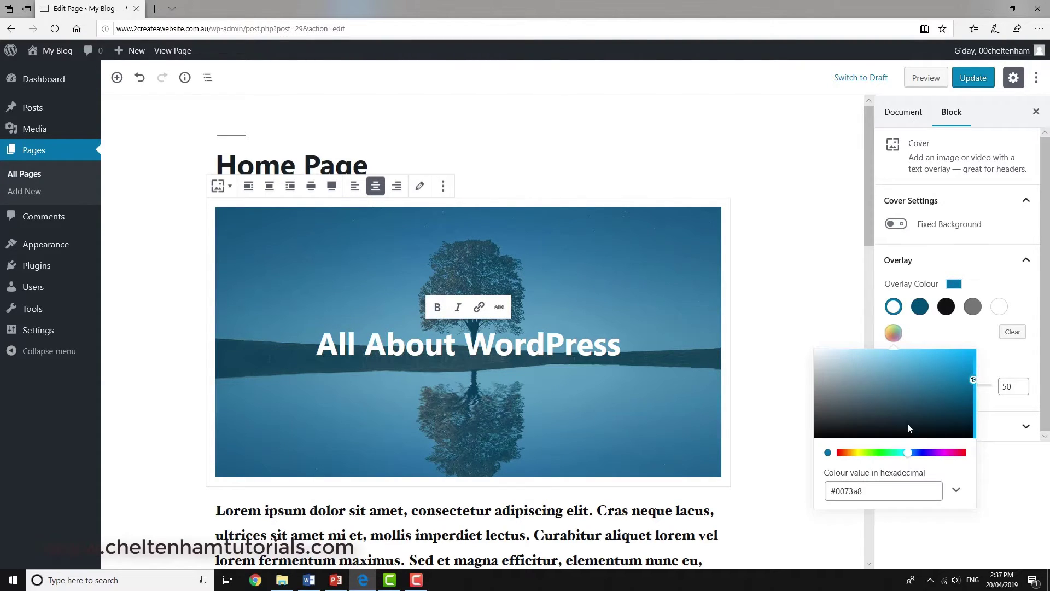
click(878, 451)
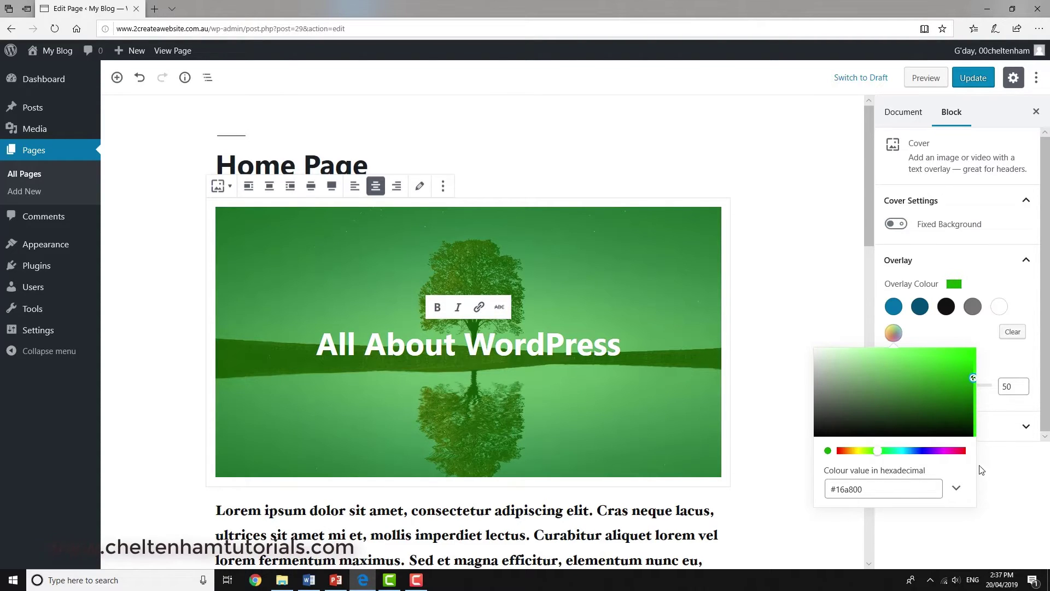
click(1015, 469)
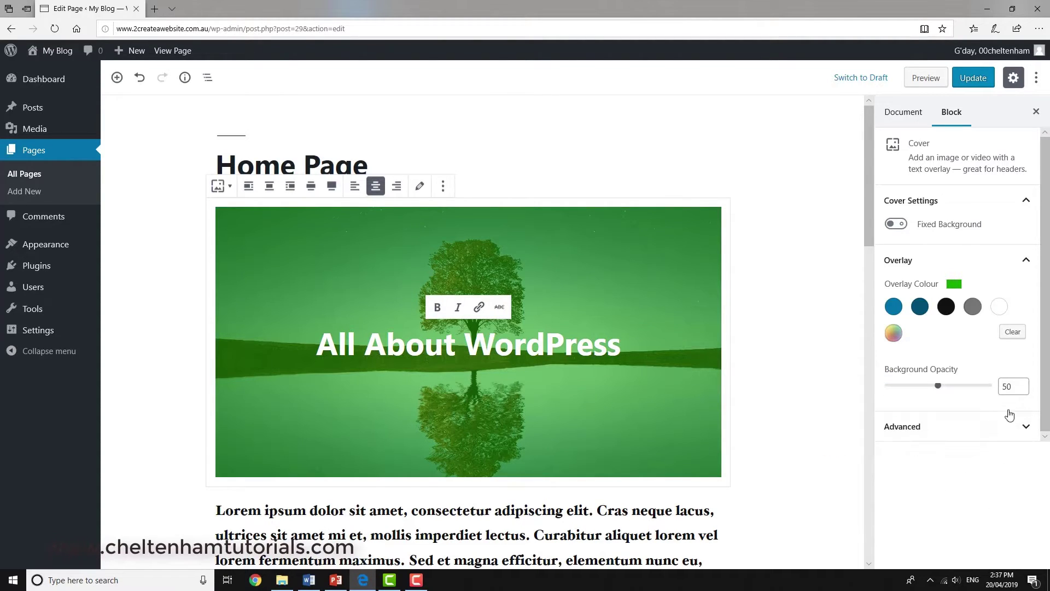
click(1016, 334)
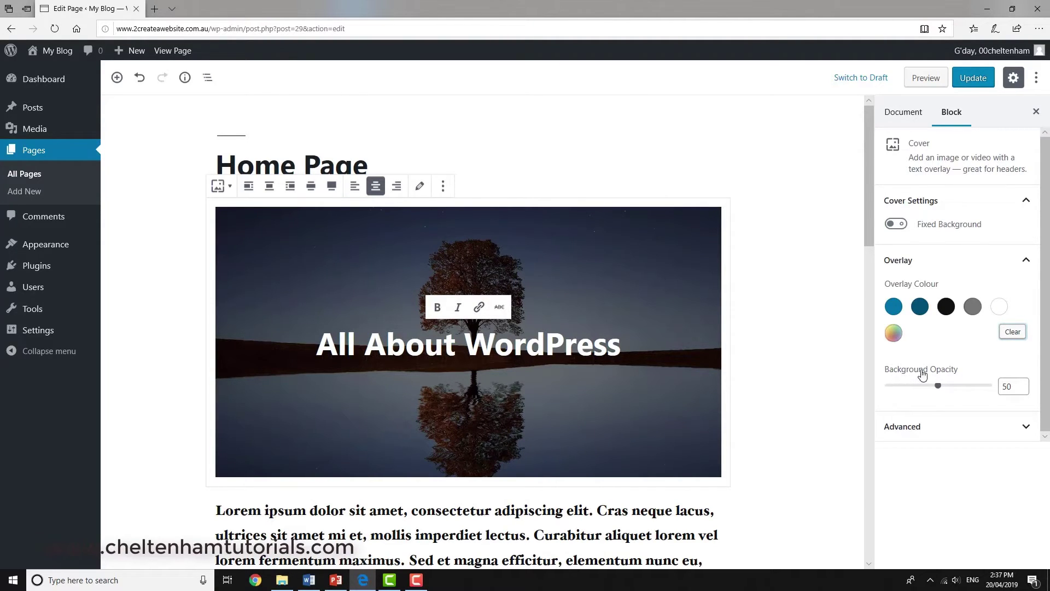
Lower the cover's background opacity to 20 to brighten the tree image.
drag(938, 386, 998, 389)
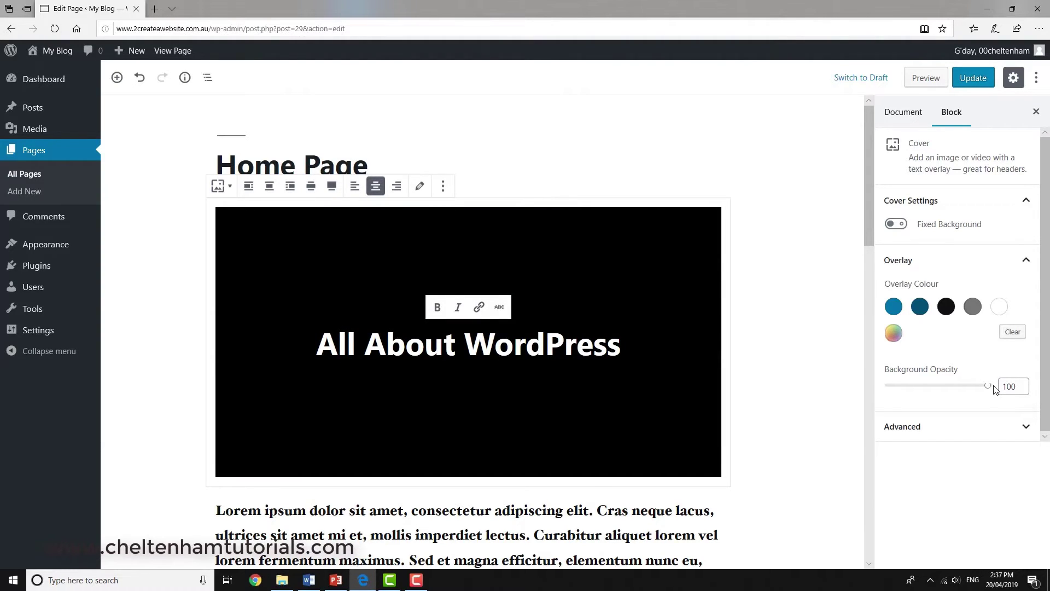
drag(989, 389, 910, 387)
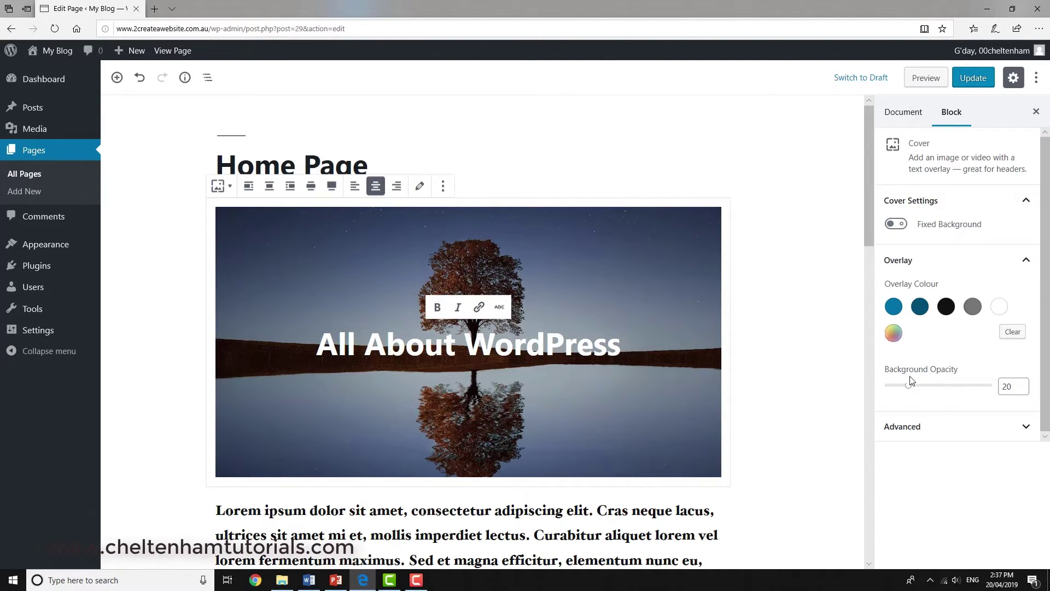
mouse_move(909, 389)
mouse_down()
mouse_move(893, 388)
mouse_move(909, 389)
mouse_up()
Deselect the cover and scroll the page down and up to review the banner.
click(820, 525)
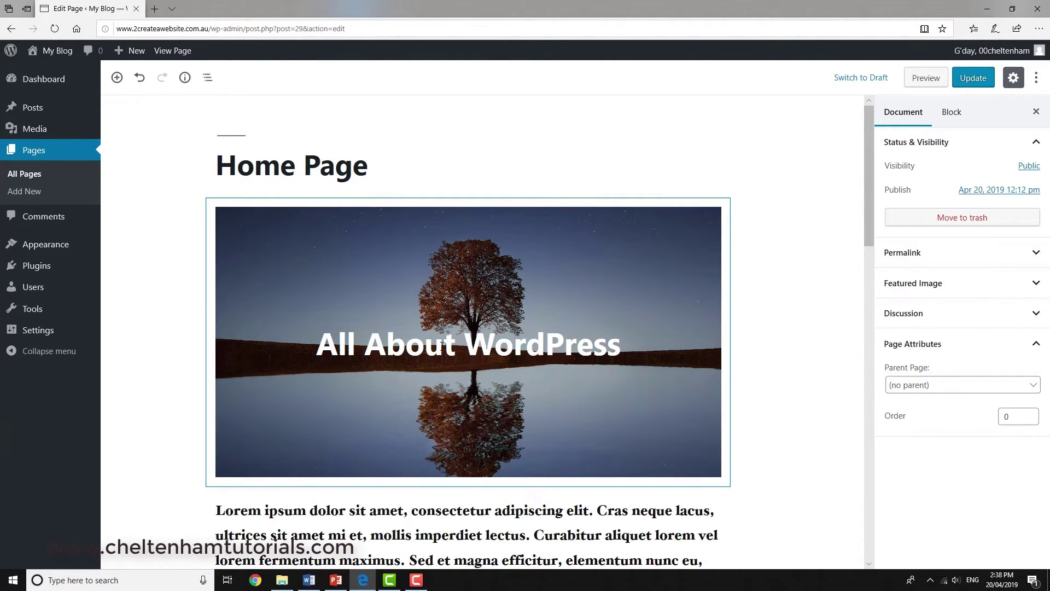
scroll(808, 424, down, 2)
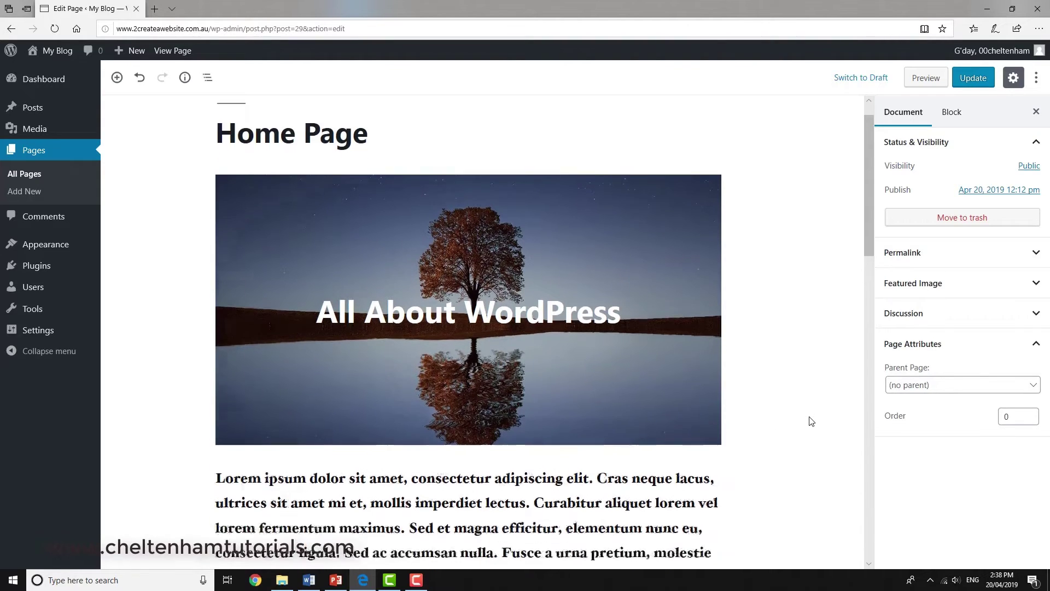
scroll(808, 423, up, 1)
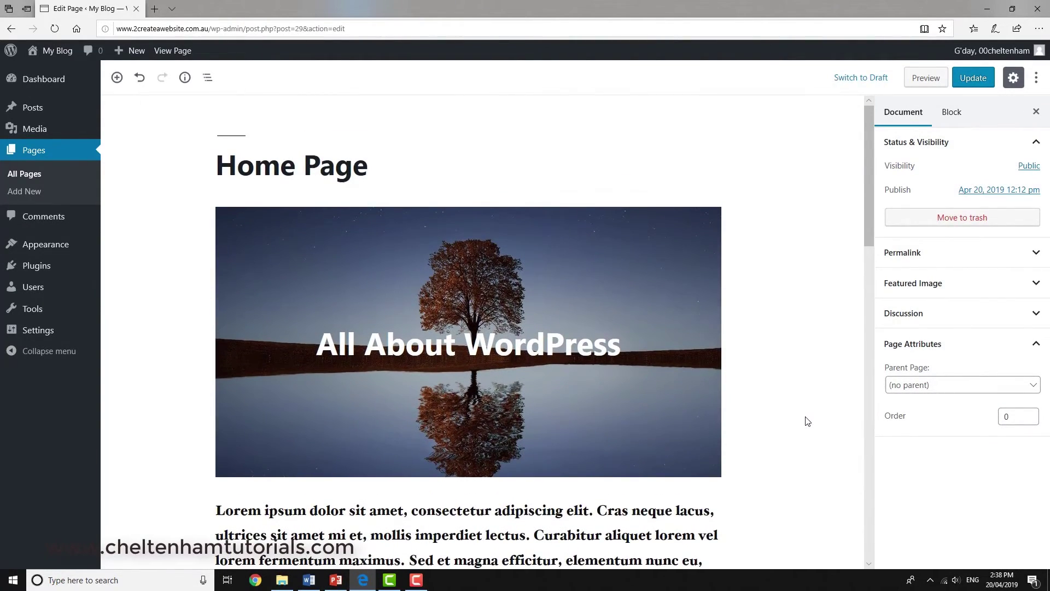
scroll(805, 422, down, 5)
scroll(775, 426, up, 2)
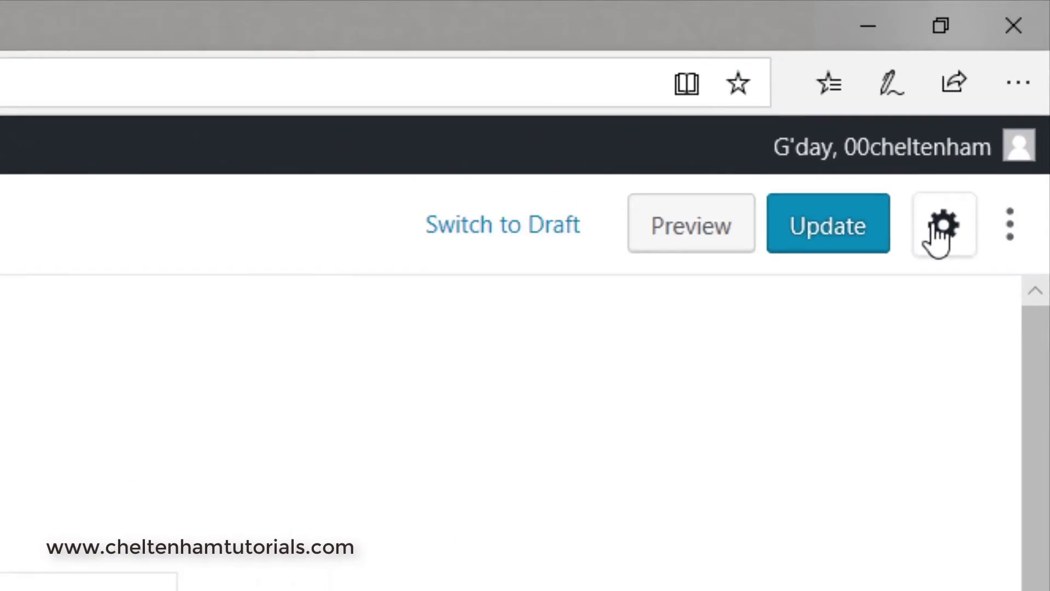
Toggle the settings sidebar on and off several times.
click(942, 226)
click(942, 227)
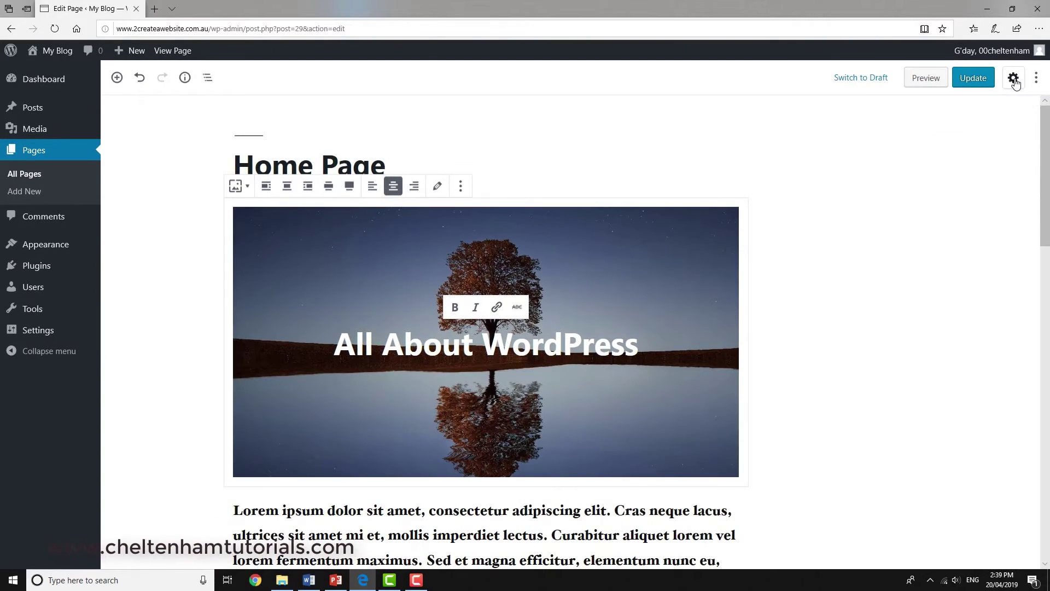
click(1014, 80)
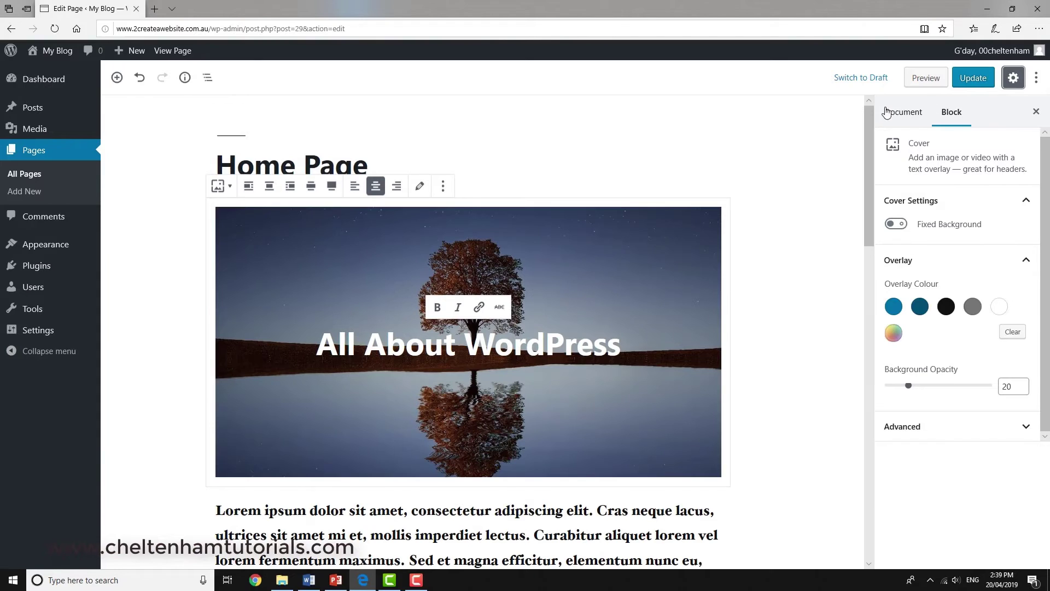
click(1013, 79)
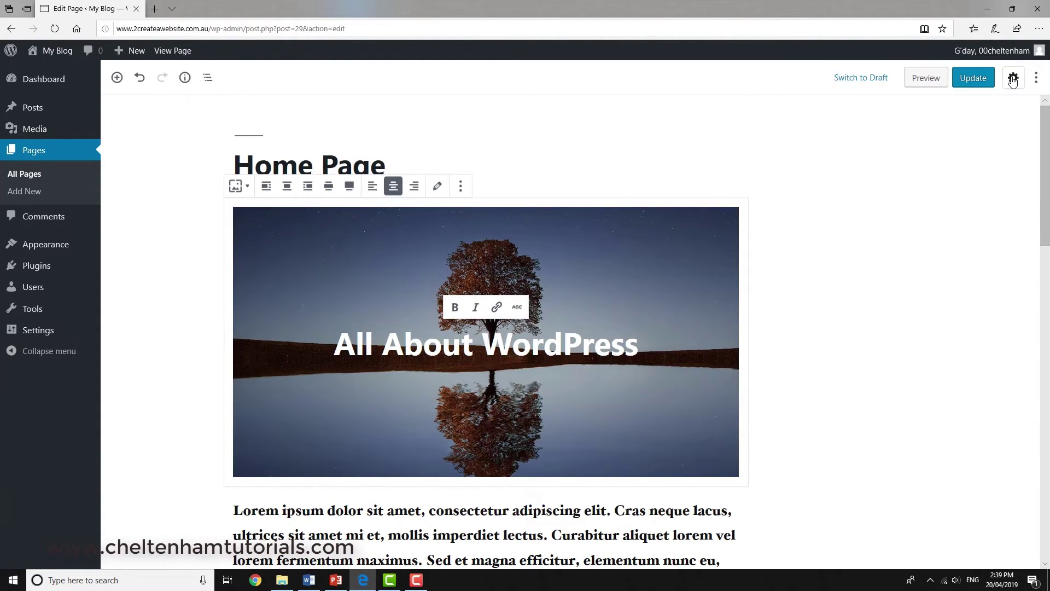
click(1013, 79)
click(1013, 79)
View the paragraph and cover block settings, then the Home Page document settings.
click(625, 510)
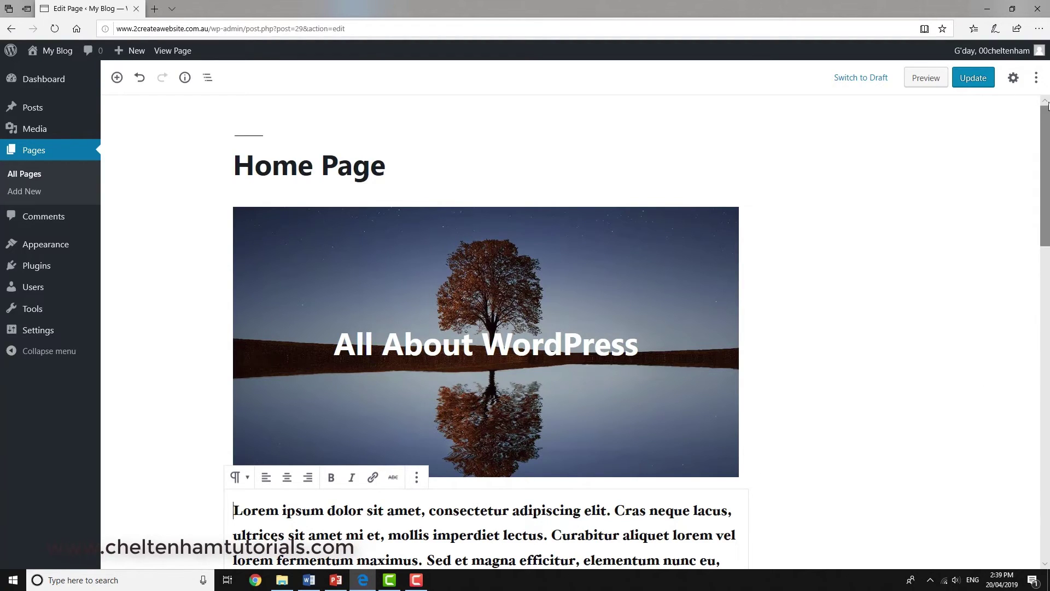
click(1014, 79)
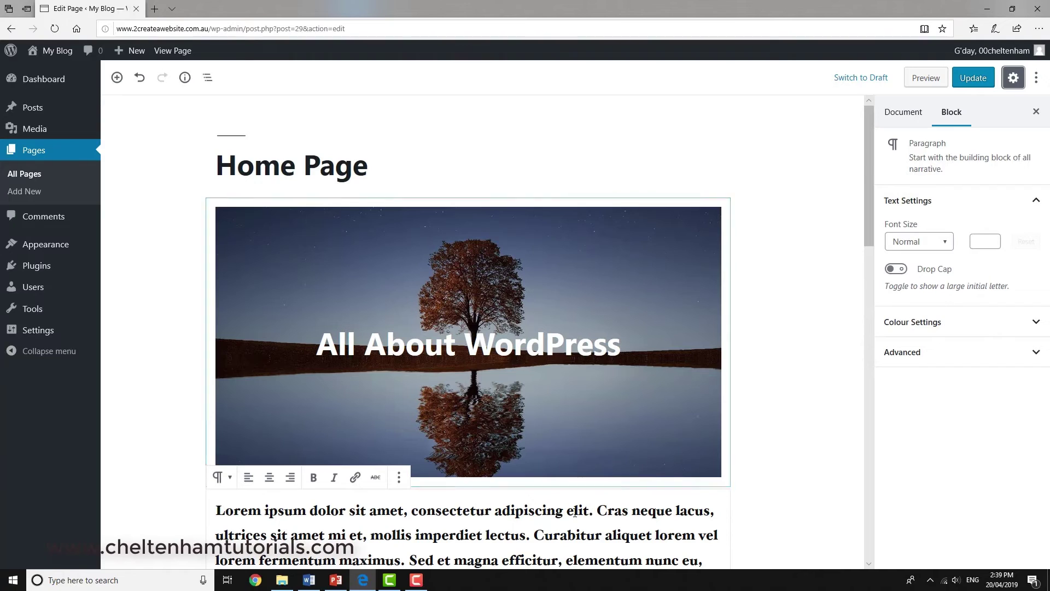
click(575, 343)
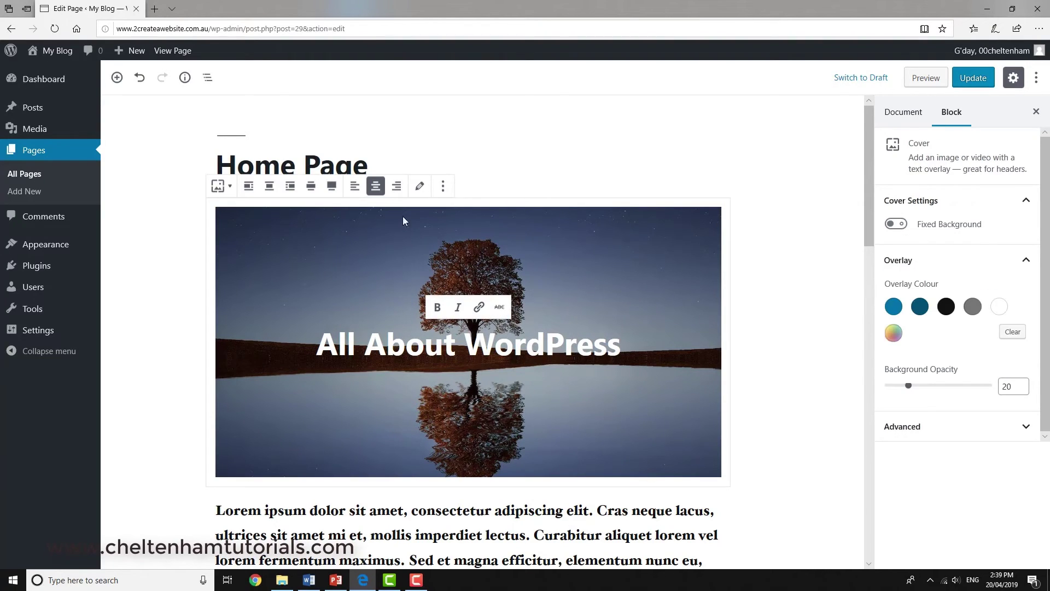
click(325, 160)
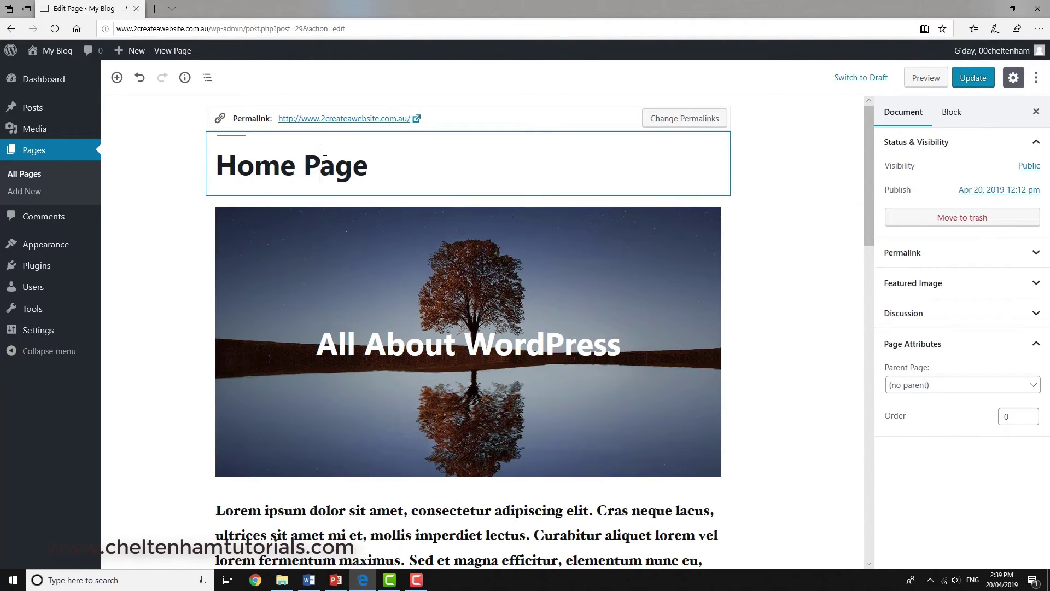